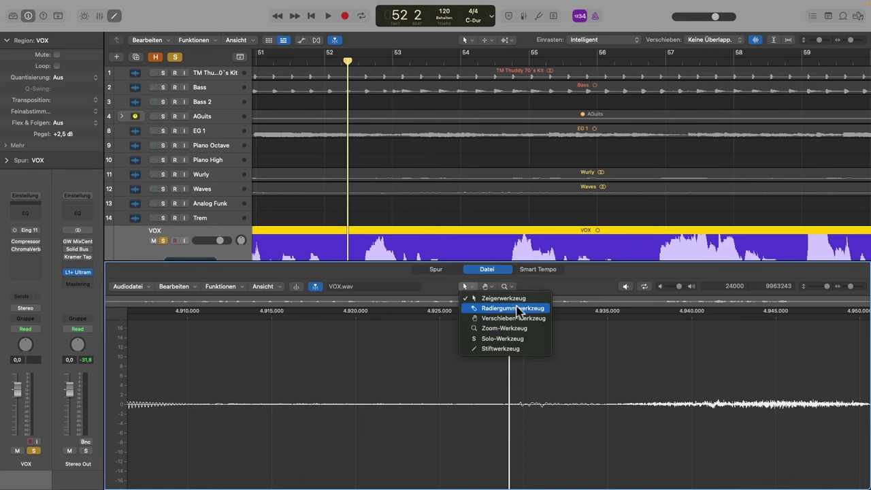
Erase the breath section of VOX.wav just after the playhead with the Eraser tool, confirming permanent deletion
{"action": "left_click", "coordinate": [515, 308]}
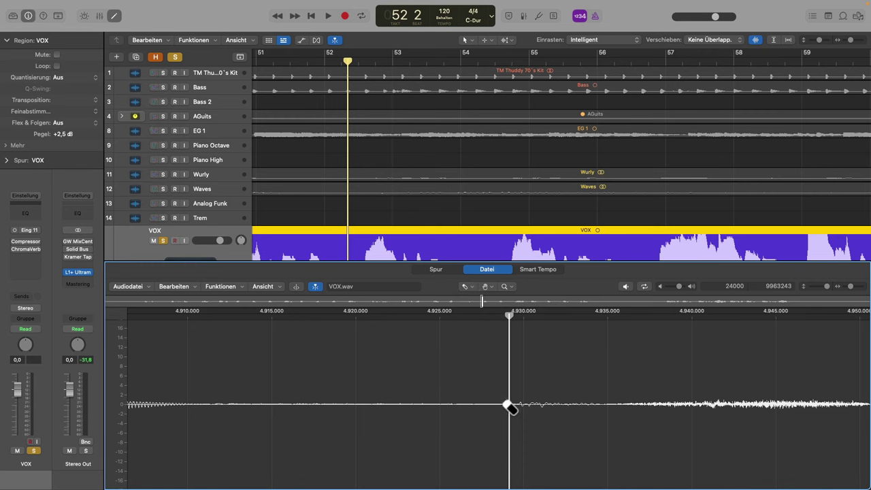
{"action": "left_click_drag", "start_coordinate": [509, 406], "coordinate": [608, 406]}
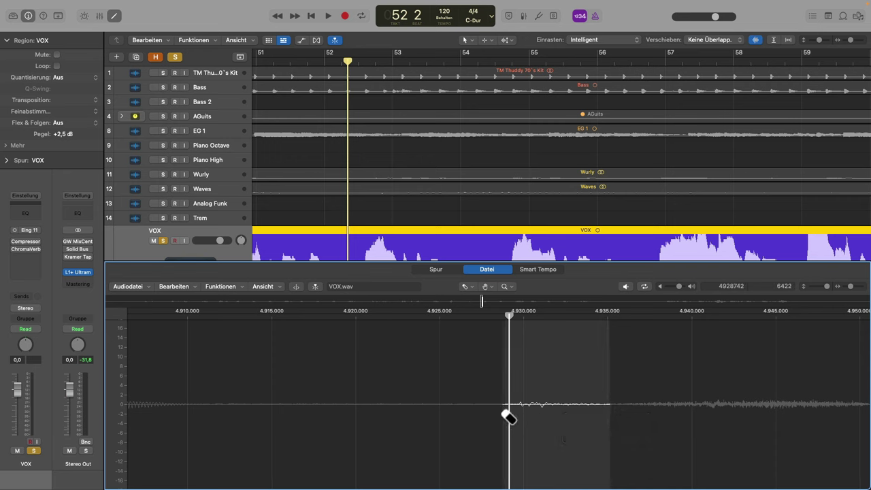
{"action": "left_click_drag", "start_coordinate": [515, 411], "coordinate": [605, 406]}
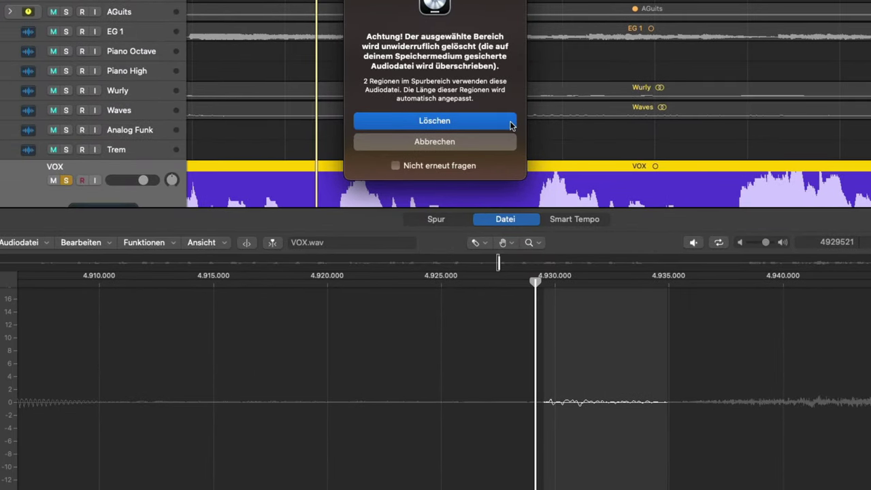
{"action": "left_click", "coordinate": [510, 123]}
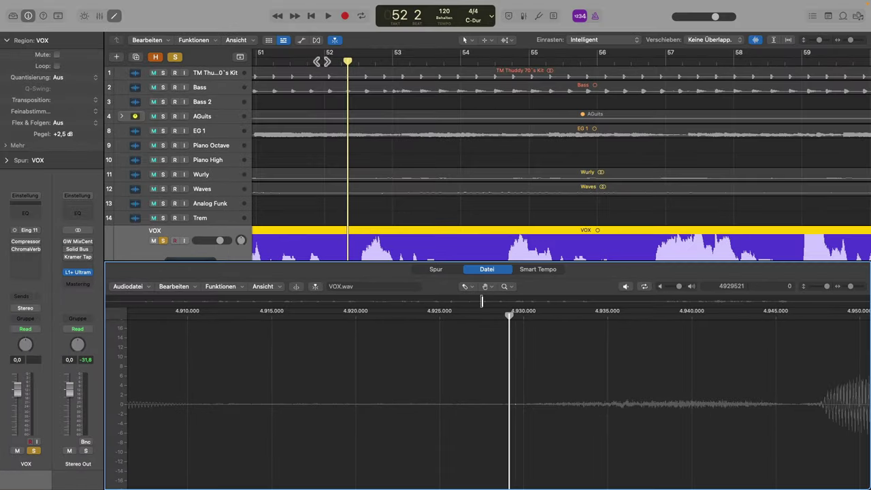
Play the edited vocal from bar 51 beat 4 to check the erased breath, and close the audio file editor
{"action": "left_click", "coordinate": [306, 60]}
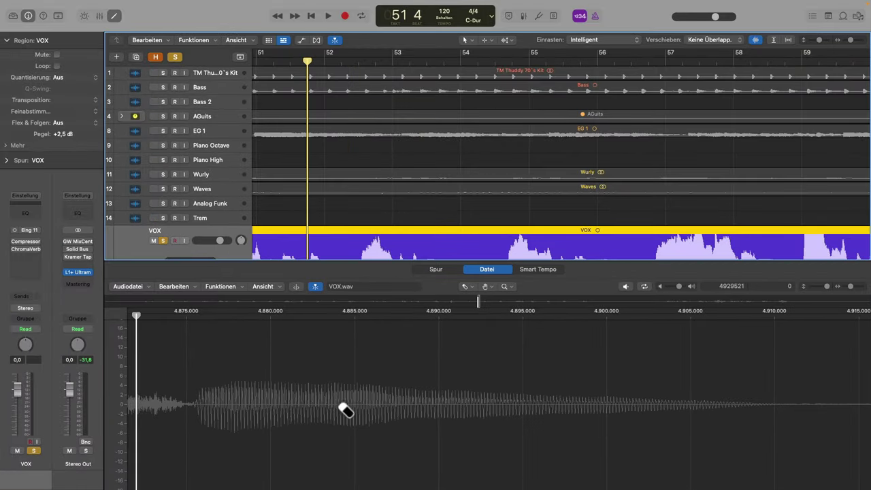
{"action": "scroll", "coordinate": [346, 395], "scroll_direction": "left", "scroll_amount": 5}
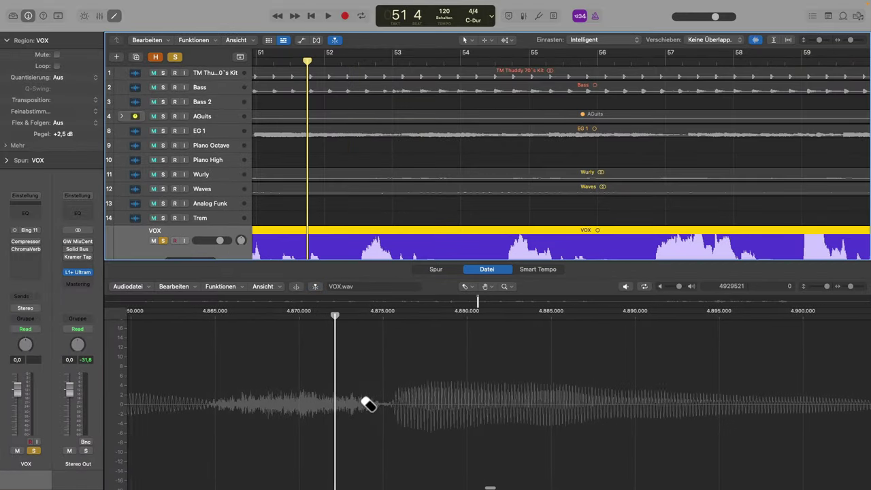
{"action": "left_click", "coordinate": [325, 54]}
{"action": "scroll", "coordinate": [510, 367], "scroll_direction": "right", "scroll_amount": 3}
{"action": "scroll", "coordinate": [509, 368], "scroll_direction": "right", "scroll_amount": 5}
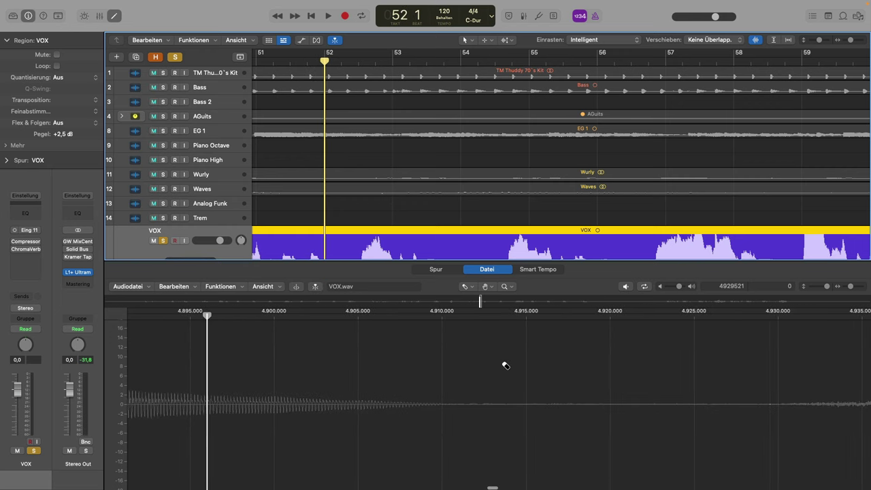
{"action": "left_click", "coordinate": [306, 61]}
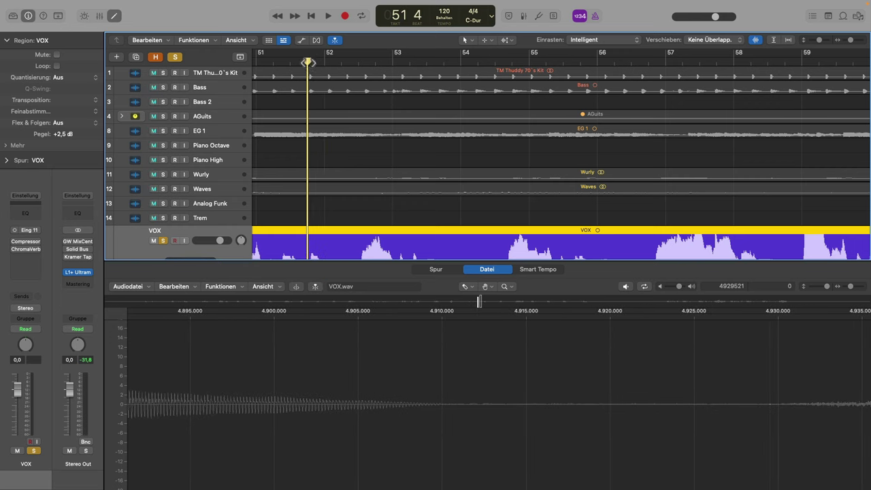
{"action": "key", "text": "space"}
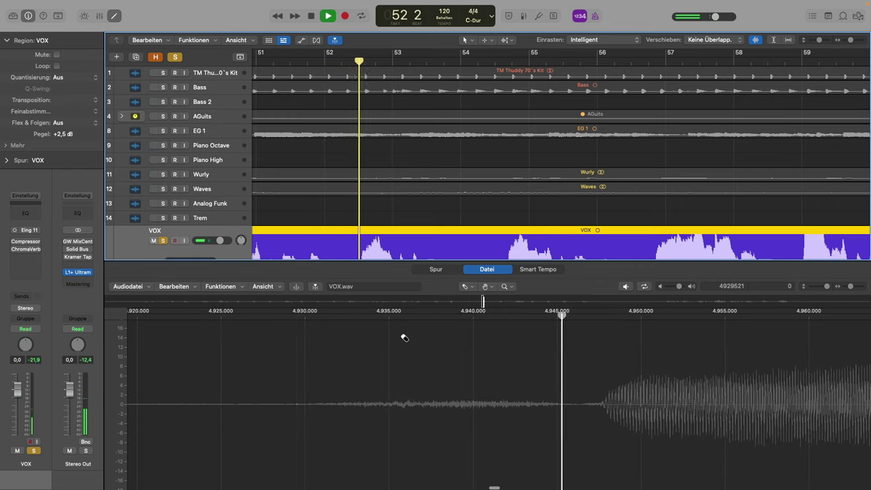
{"action": "key", "text": "space"}
{"action": "key", "text": "e"}
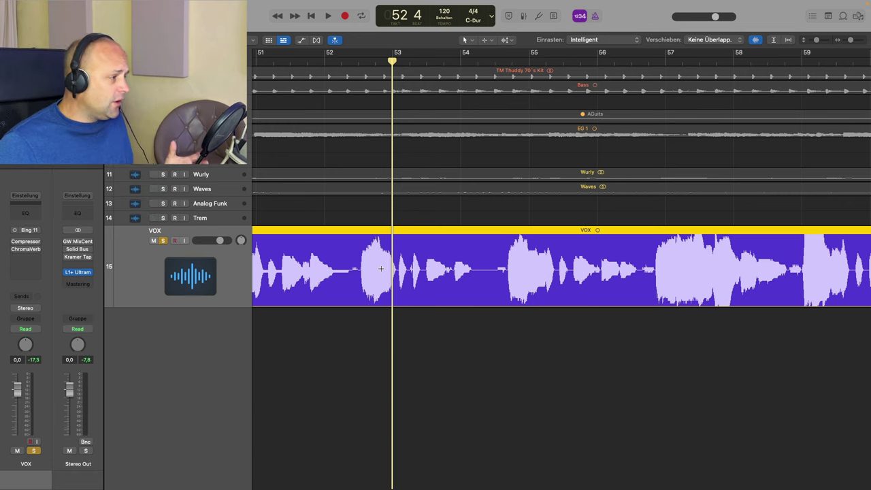
Show track automation and try a volume dip to -11.7 dB over the VOX breath between bars 54 and 55
{"action": "key", "text": "a"}
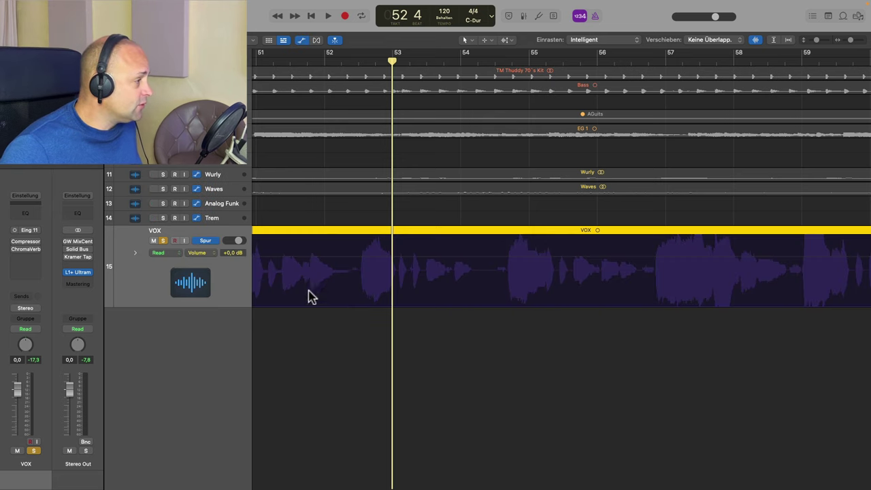
{"action": "left_click", "coordinate": [469, 257]}
{"action": "left_click", "coordinate": [474, 257]}
{"action": "left_click", "coordinate": [497, 257]}
{"action": "left_click", "coordinate": [504, 257]}
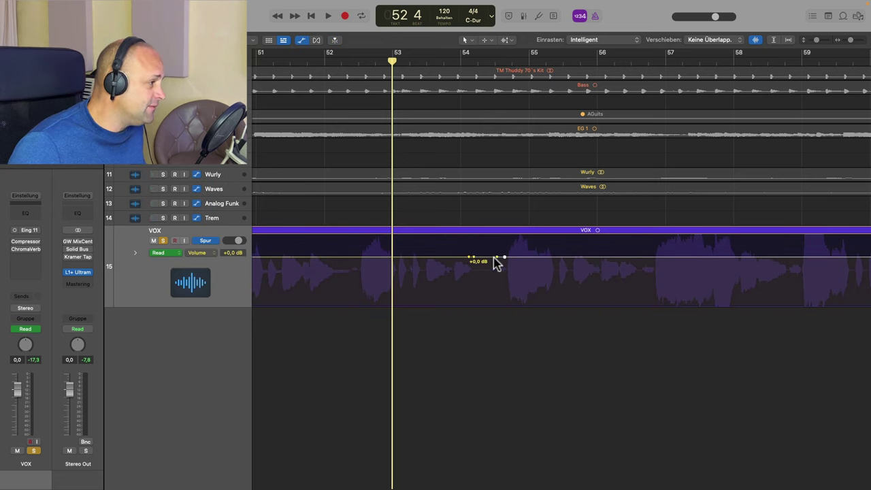
{"action": "left_click_drag", "start_coordinate": [486, 264], "coordinate": [494, 289]}
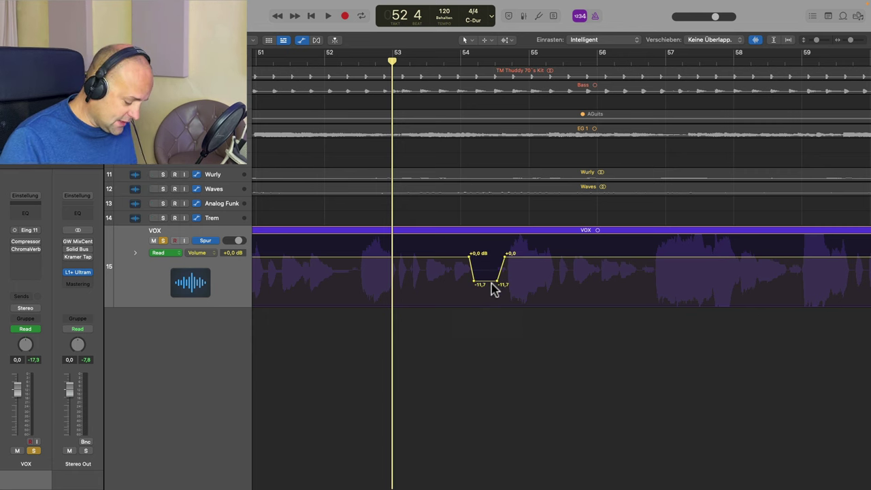
Undo the volume automation dip on the VOX track and hide the automation
{"action": "key", "text": "super+z"}
{"action": "key", "text": "super+z"}
{"action": "key", "text": "super+z"}
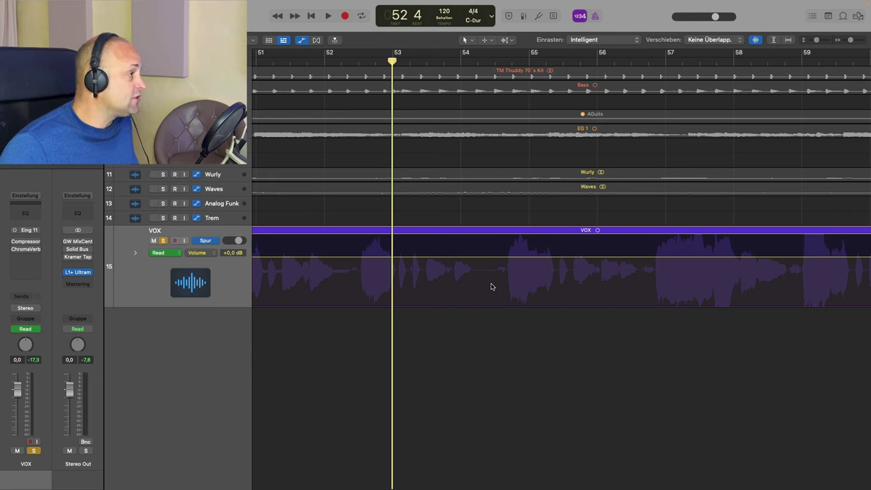
{"action": "key", "text": "a"}
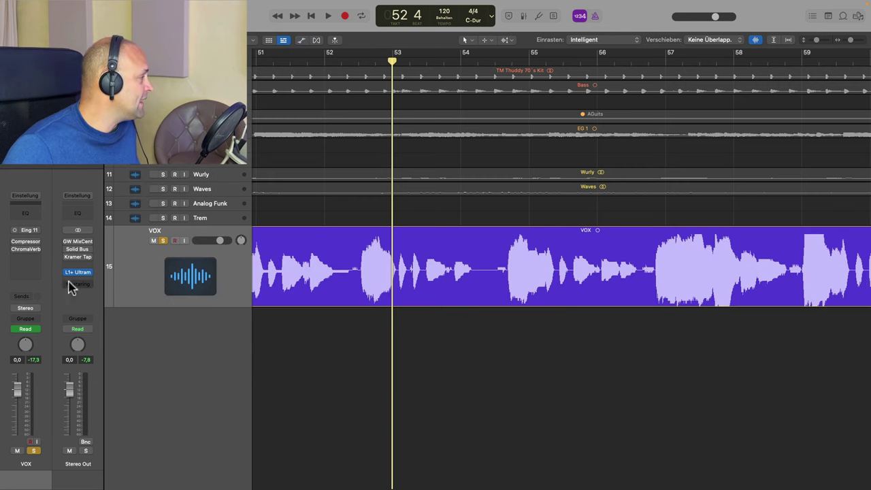
Insert the Waves DeBreath (m) plug-in in mono on the next free effect slot of the VOX channel
{"action": "left_click", "coordinate": [35, 259]}
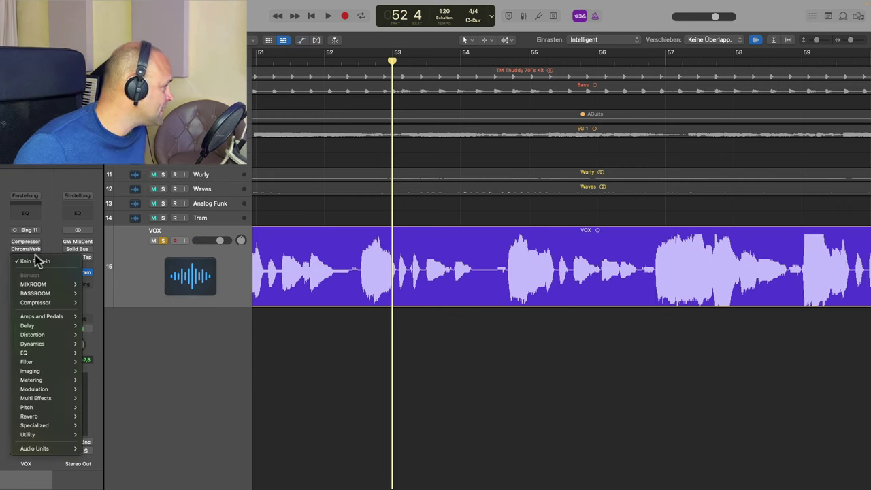
{"action": "mouse_move", "coordinate": [68, 451]}
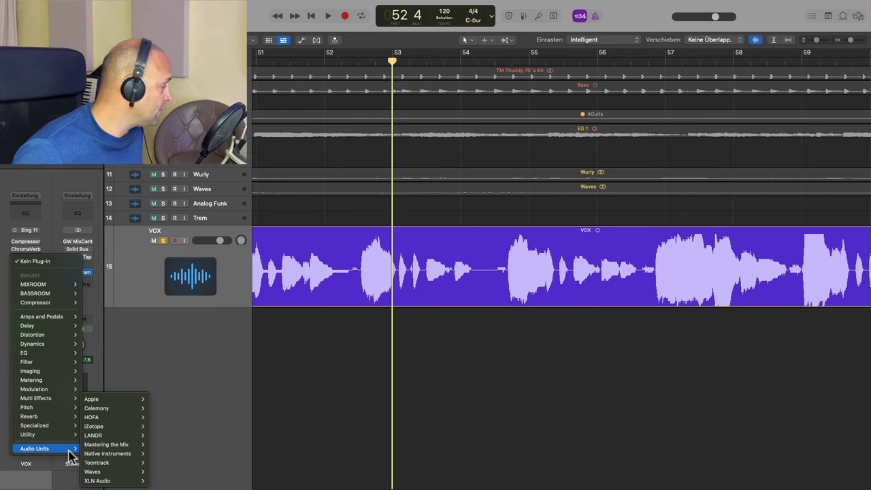
{"action": "mouse_move", "coordinate": [129, 473]}
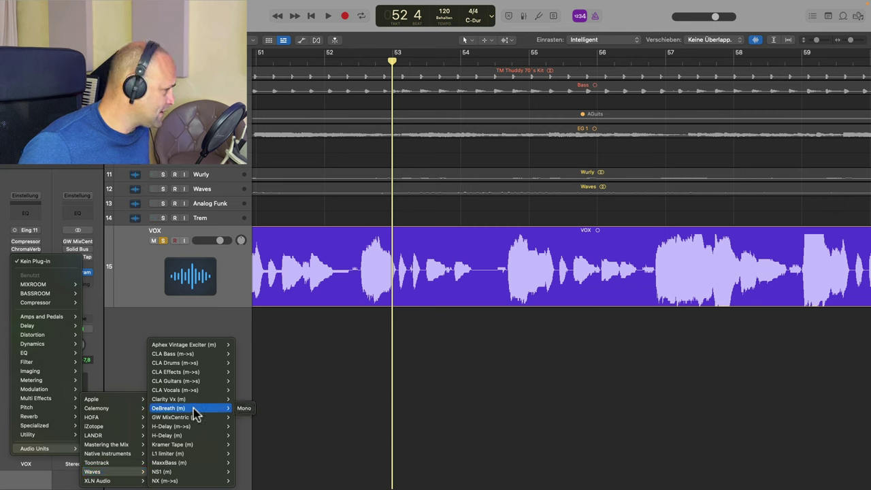
{"action": "left_click", "coordinate": [239, 409]}
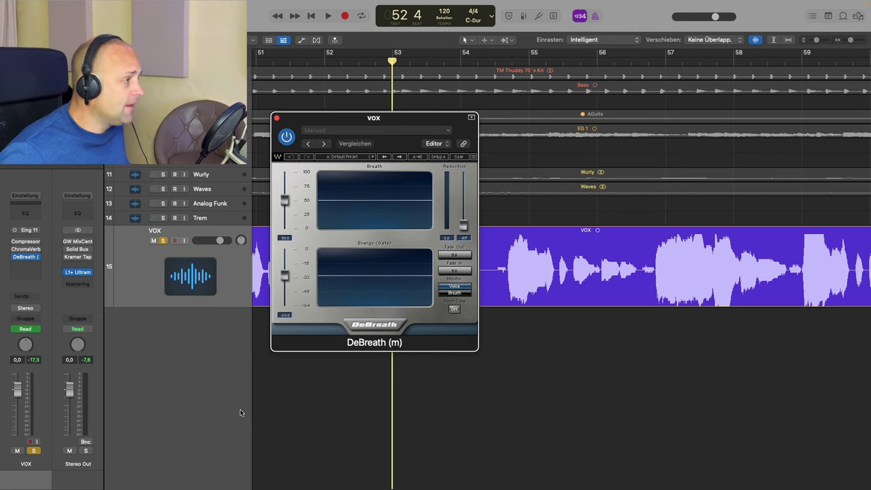
Place the playhead at the beginning of the song and move the DeBreath window off the first vocal phrases
{"action": "key", "text": "super+Left"}
{"action": "key", "text": "super+Left"}
{"action": "key", "text": "super+Left"}
{"action": "key", "text": "super+Left"}
{"action": "key", "text": "super+Left"}
{"action": "key", "text": "super+Left"}
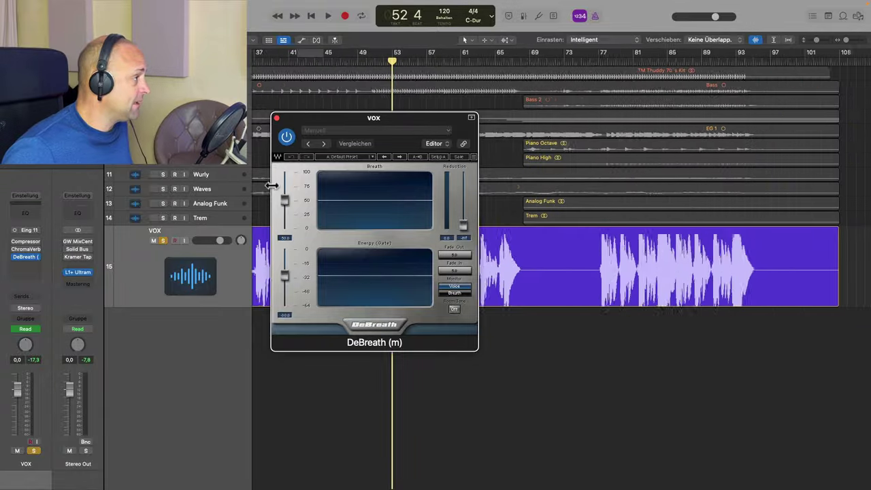
{"action": "scroll", "coordinate": [309, 107], "scroll_direction": "left", "scroll_amount": 10}
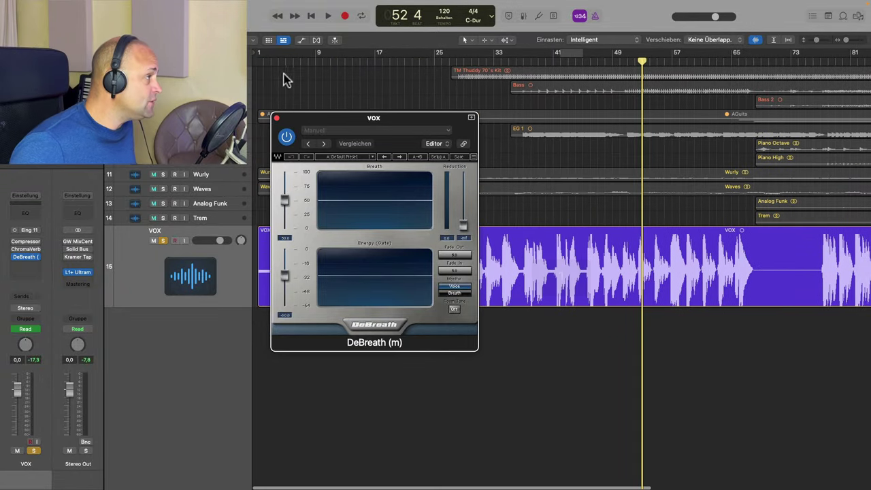
{"action": "left_click", "coordinate": [262, 64]}
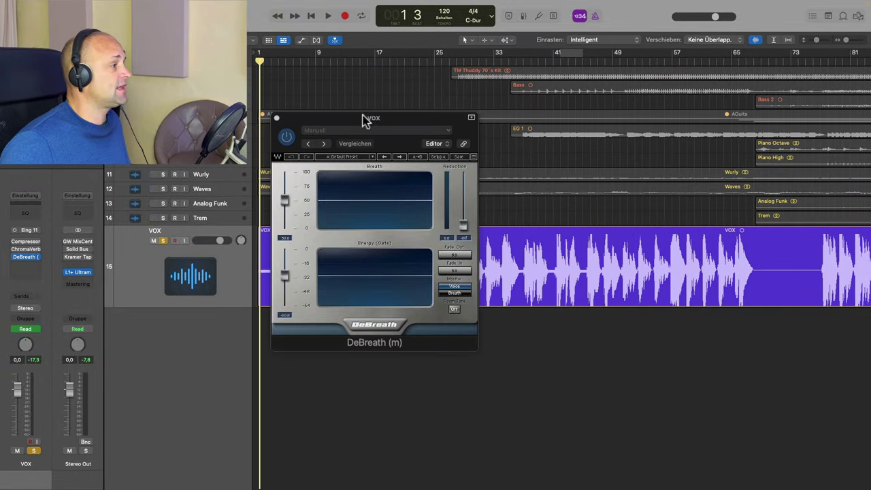
{"action": "left_click_drag", "start_coordinate": [361, 121], "coordinate": [523, 138]}
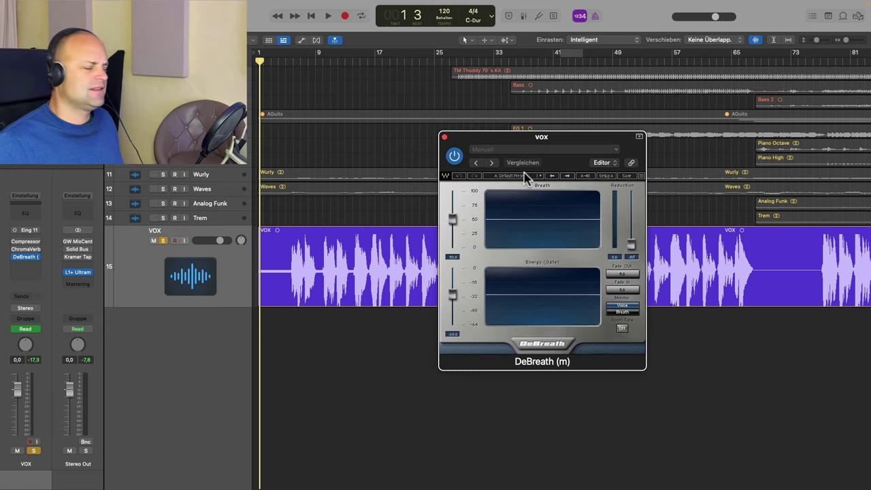
Bypass DeBreath and listen to the vocal from bar 4 without breath reduction
{"action": "left_click", "coordinate": [454, 156]}
{"action": "left_click", "coordinate": [285, 63]}
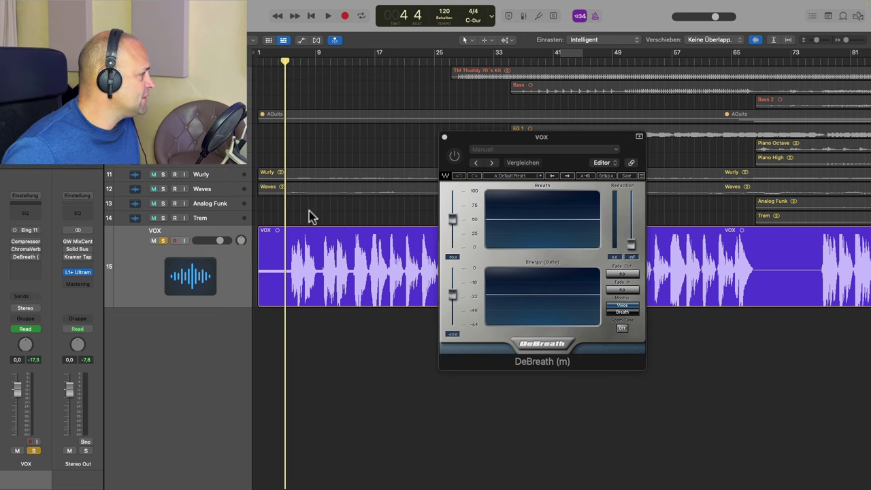
{"action": "key", "text": "space"}
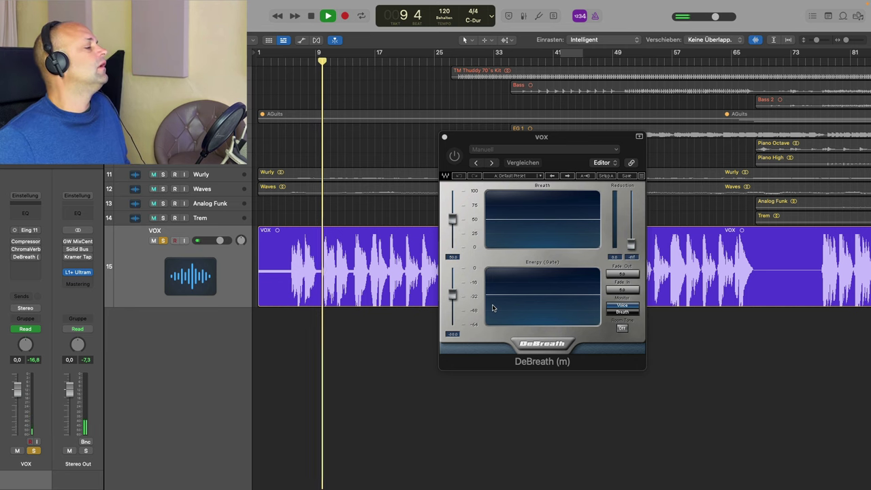
{"action": "key", "text": "space"}
Re-enable DeBreath and listen to the processed vocal from bar 3 for comparison
{"action": "left_click", "coordinate": [454, 156]}
{"action": "left_click", "coordinate": [275, 61]}
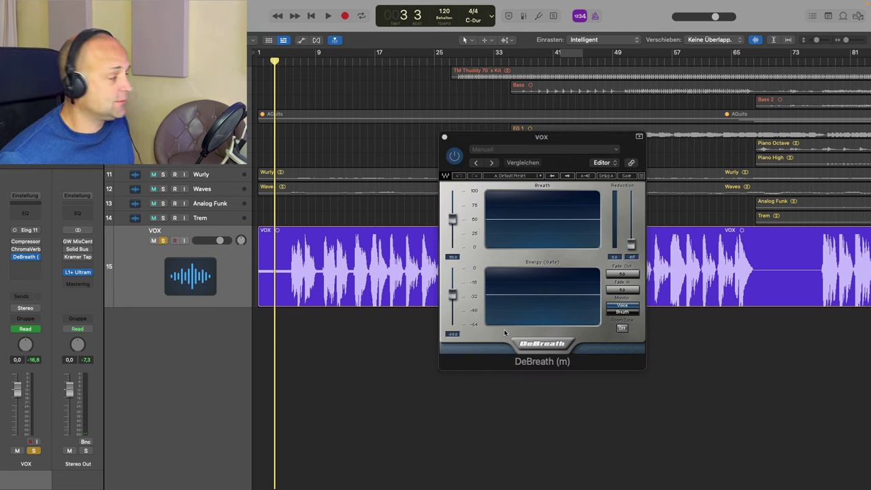
{"action": "key", "text": "space"}
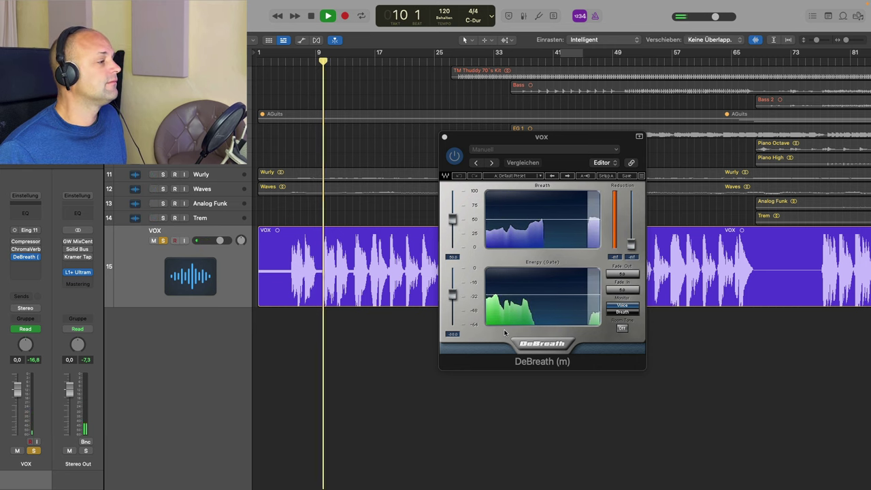
{"action": "key", "text": "space"}
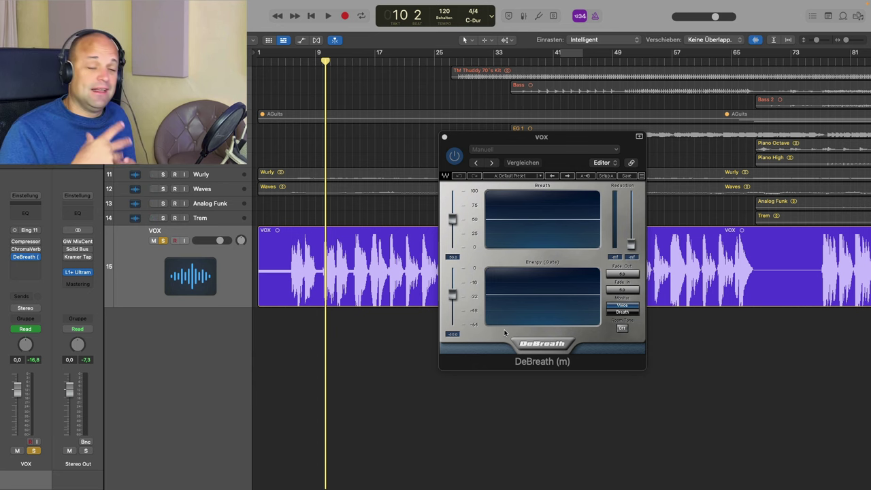
Set DeBreath's Reduction to -16.8, auditioning the vocal at -14.8 first, and shift the plug-in window slightly
{"action": "key", "text": "ctrl+super+m"}
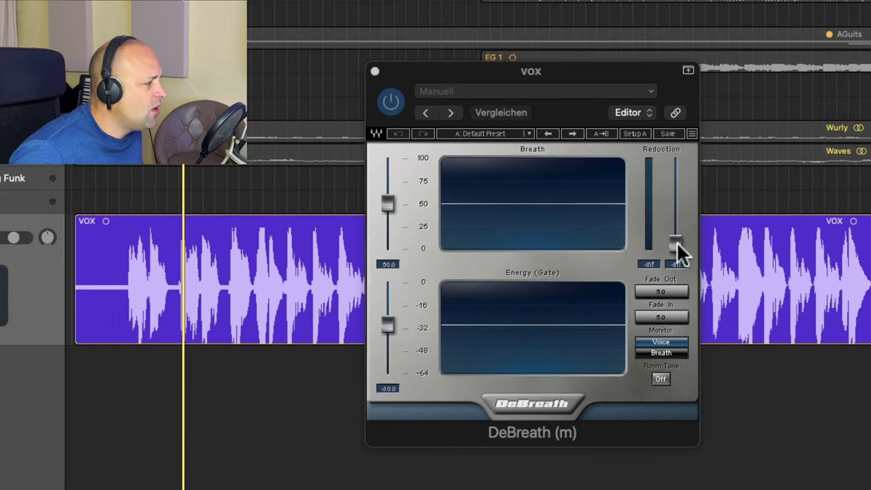
{"action": "mouse_move", "coordinate": [675, 242]}
{"action": "left_mouse_down"}
{"action": "mouse_move", "coordinate": [669, 165]}
{"action": "mouse_move", "coordinate": [673, 252]}
{"action": "left_mouse_up"}
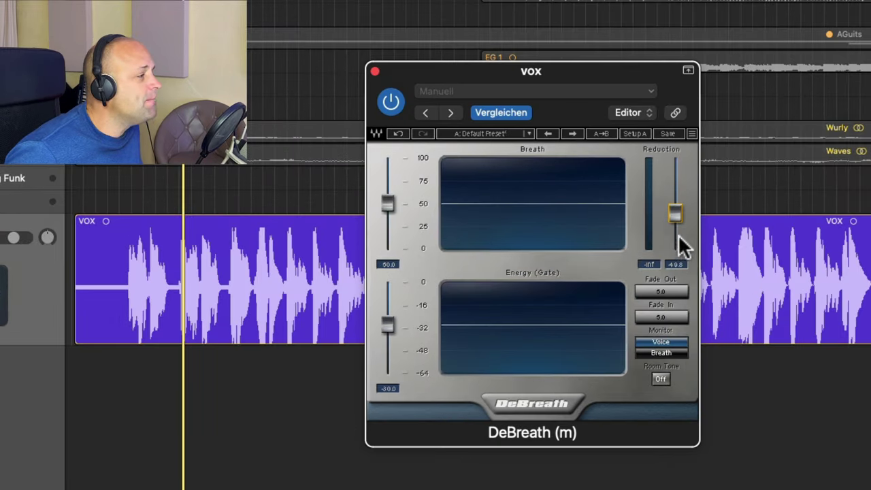
{"action": "left_click_drag", "start_coordinate": [672, 170], "coordinate": [667, 134]}
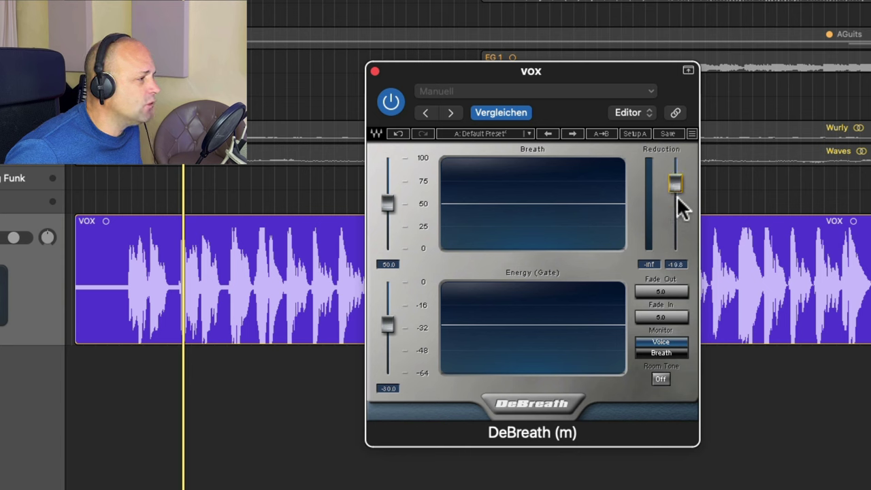
{"action": "left_click_drag", "start_coordinate": [680, 219], "coordinate": [680, 239]}
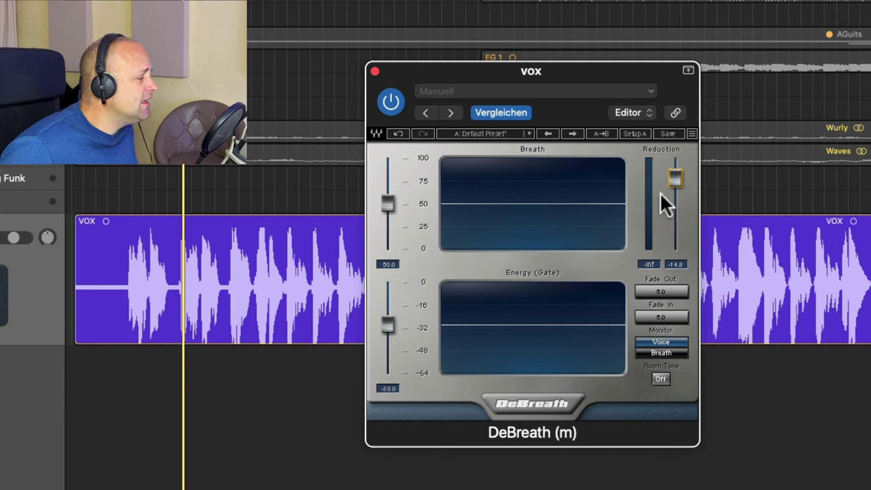
{"action": "key", "text": "space"}
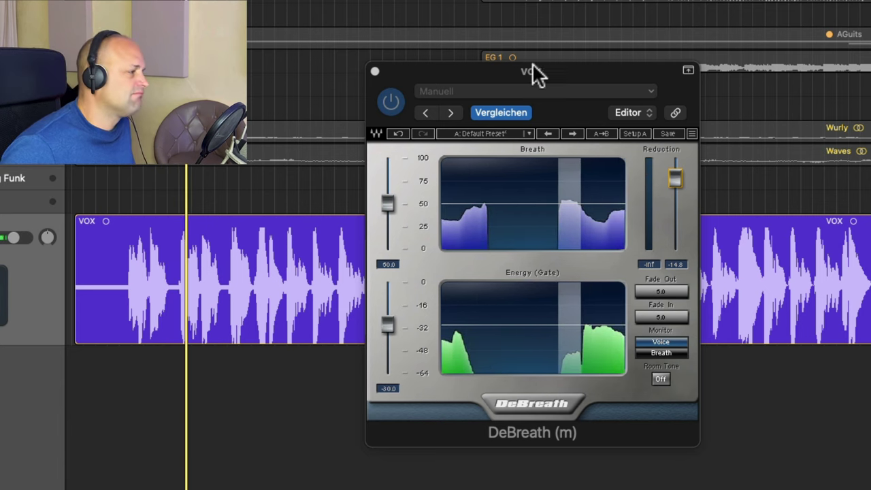
{"action": "key", "text": "space"}
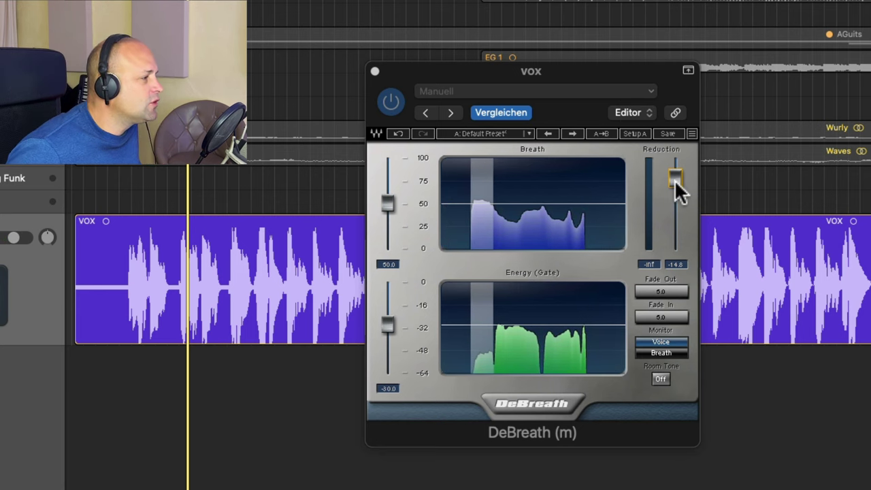
{"action": "left_click_drag", "start_coordinate": [674, 179], "coordinate": [674, 196]}
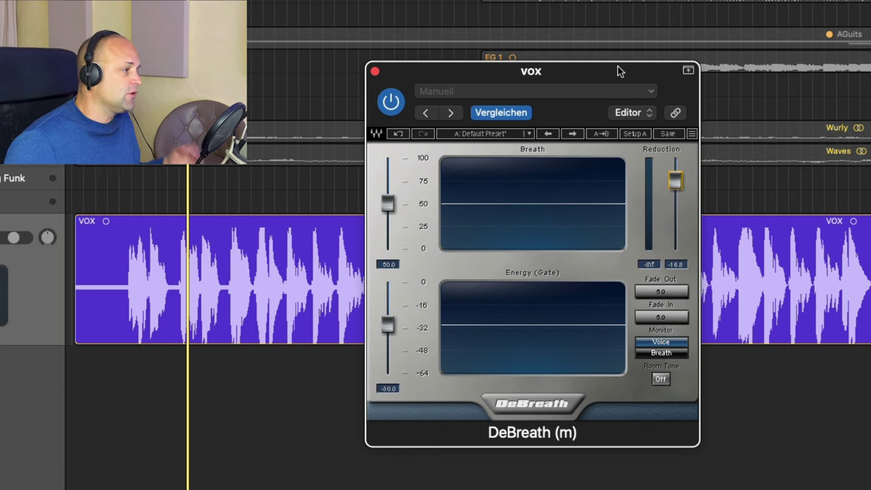
{"action": "left_click_drag", "start_coordinate": [619, 70], "coordinate": [607, 70]}
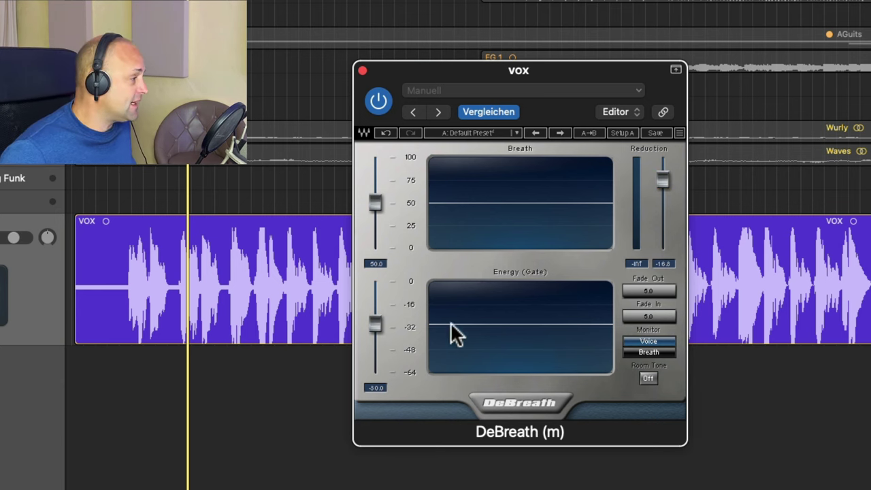
Play the vocal around the previously edited breath passage and examine DeBreath's Breath and Energy graphs
{"action": "scroll", "coordinate": [232, 268], "scroll_direction": "down", "scroll_amount": 3}
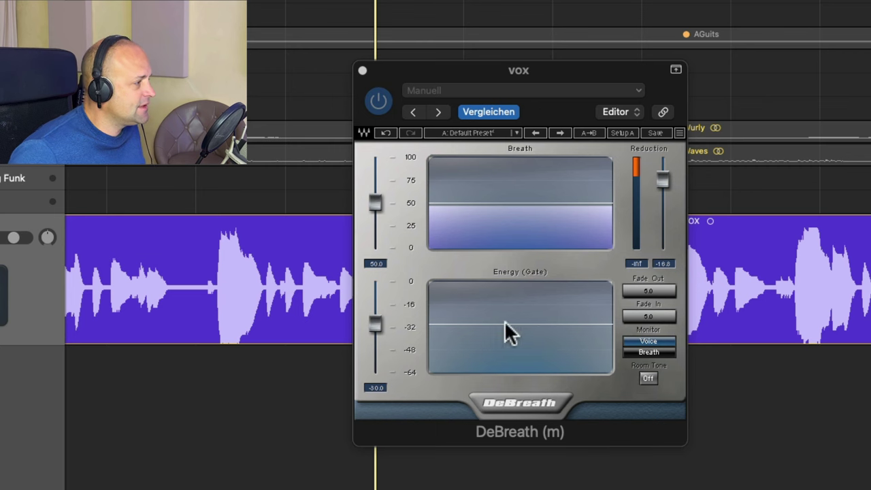
{"action": "double_click", "coordinate": [182, 4]}
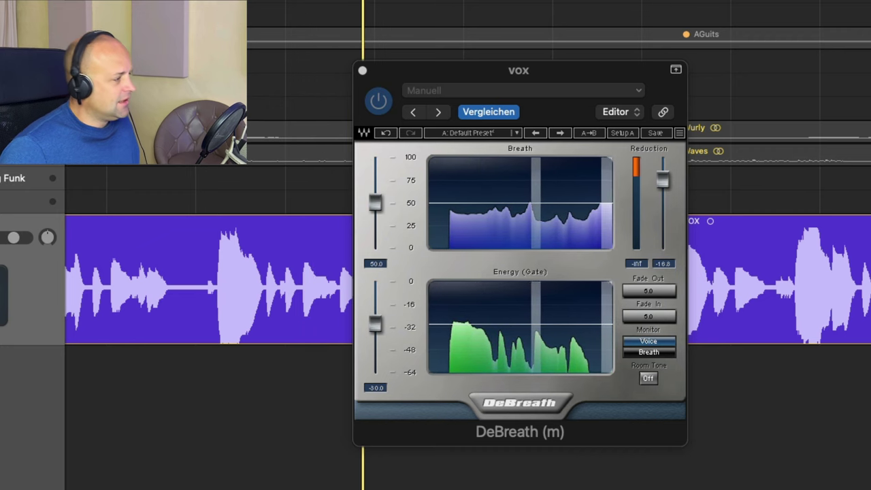
{"action": "key", "text": "space"}
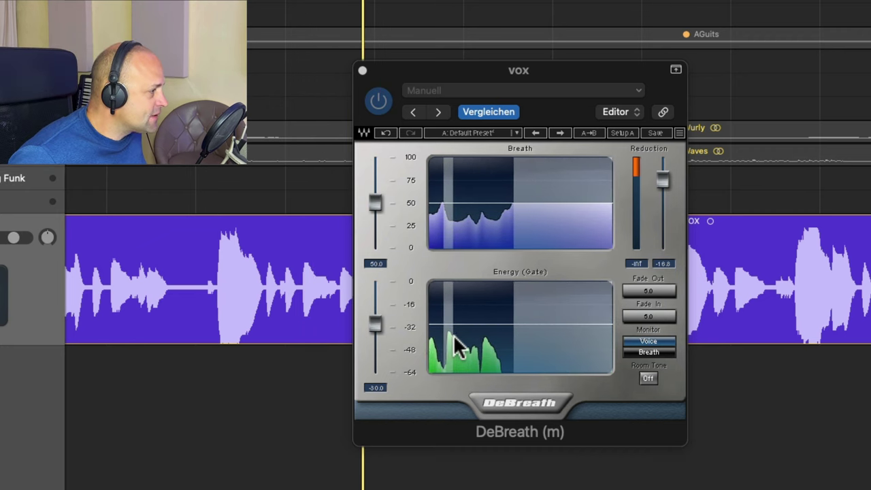